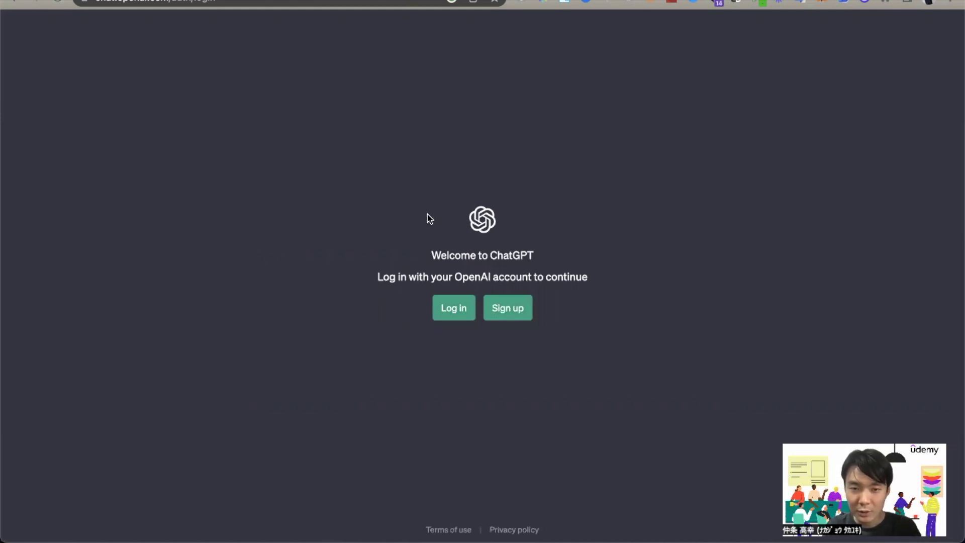
- Choose Sign up on the Welcome to ChatGPT page
left_click(511, 317)
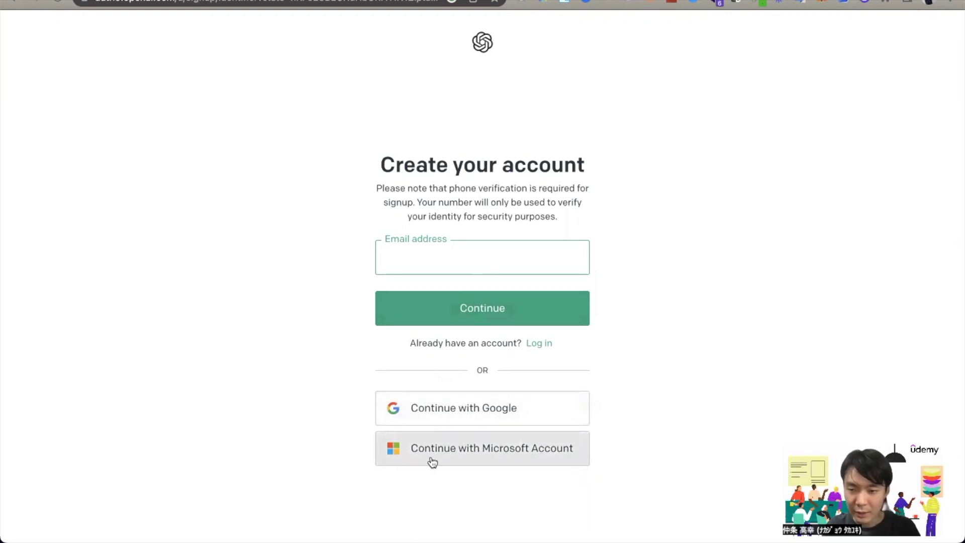
- Continue with Google and tick the Cloudflare human-verification checkbox
left_click(478, 407)
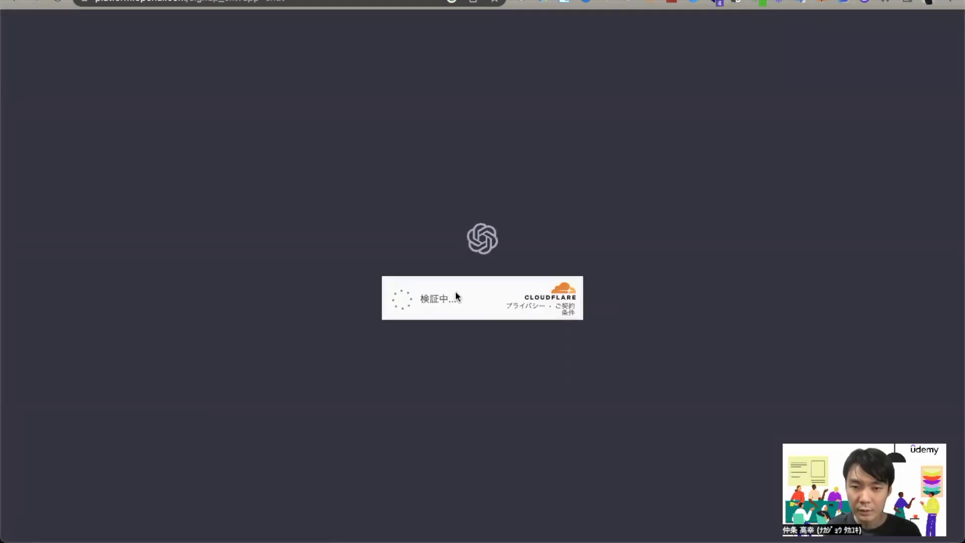
left_click(403, 300)
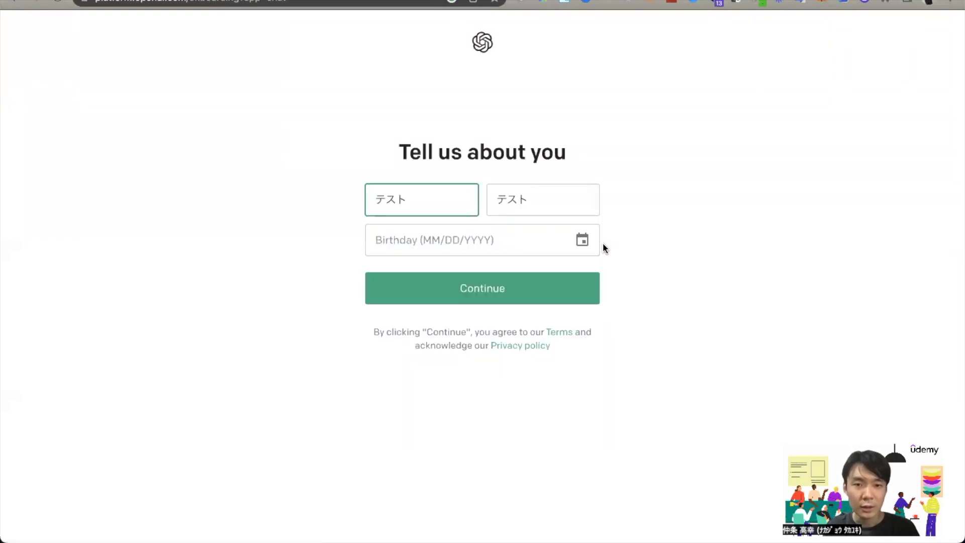
- Replace the placeholder first name, enter the last name and birthday, and submit
left_click_drag(414, 198, 351, 200)
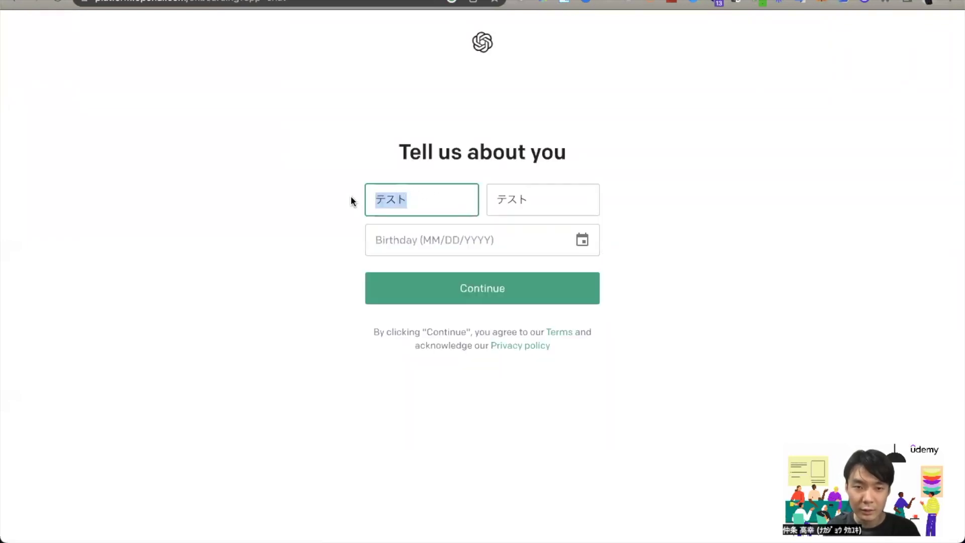
key("Tab")
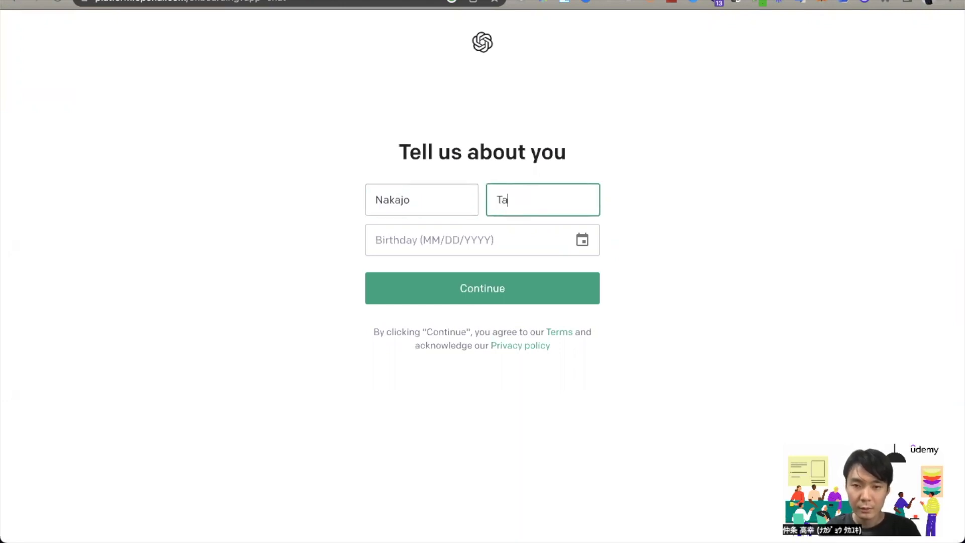
key("Tab")
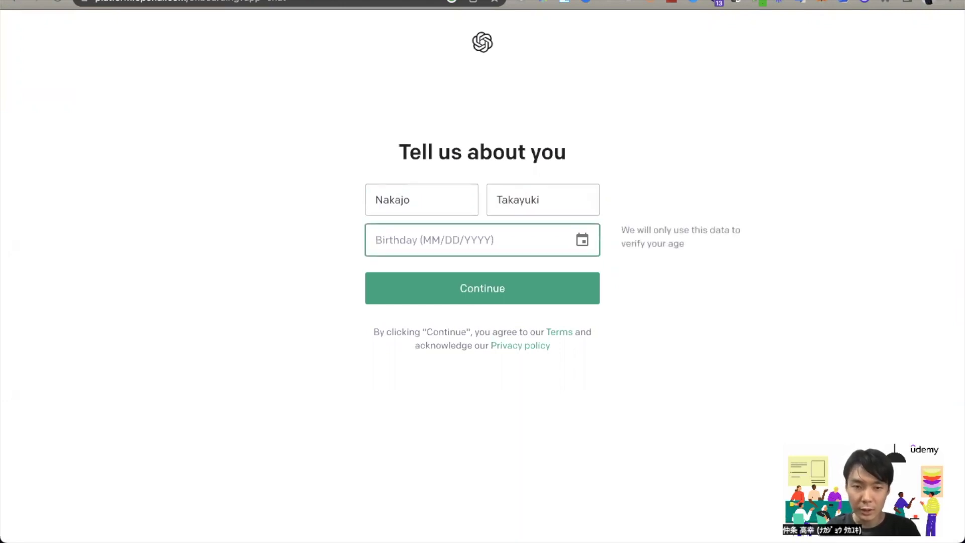
type("19")
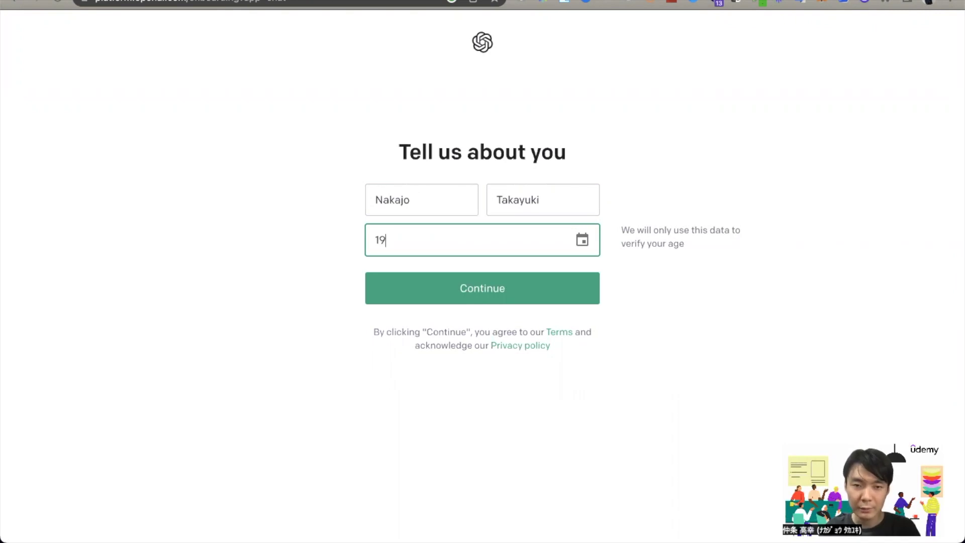
left_click(410, 291)
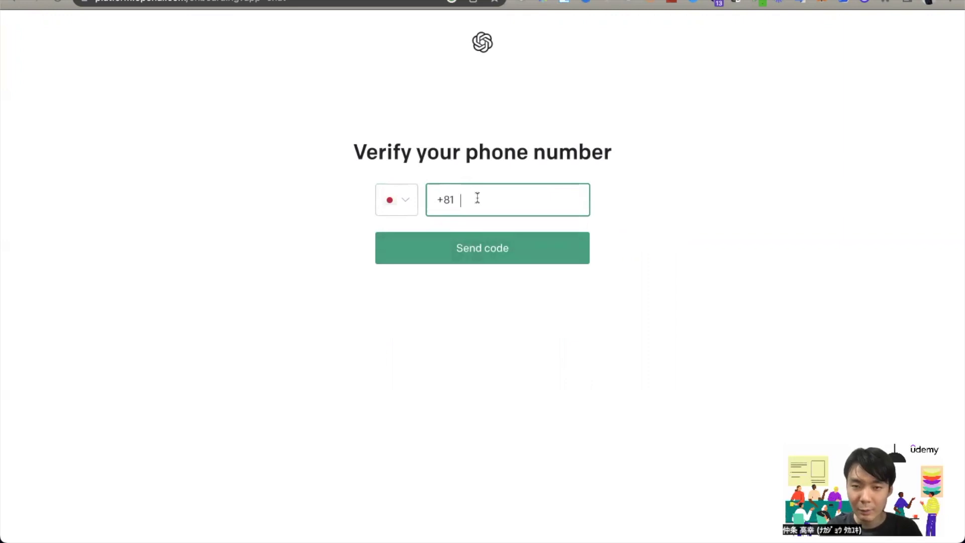
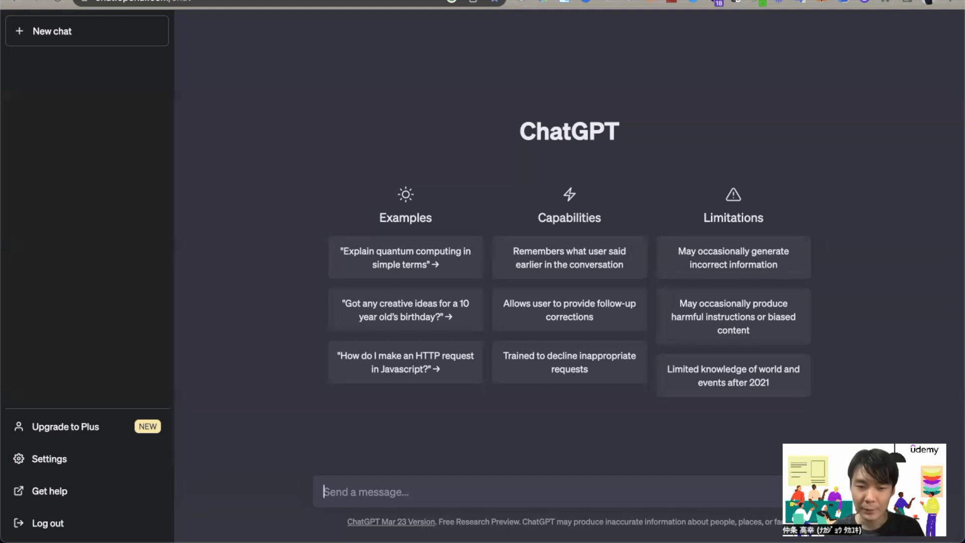
- Send 'オススメの学習教材を５個教えてください', changing the typed 10 to ５ before sending
type("オススメの")
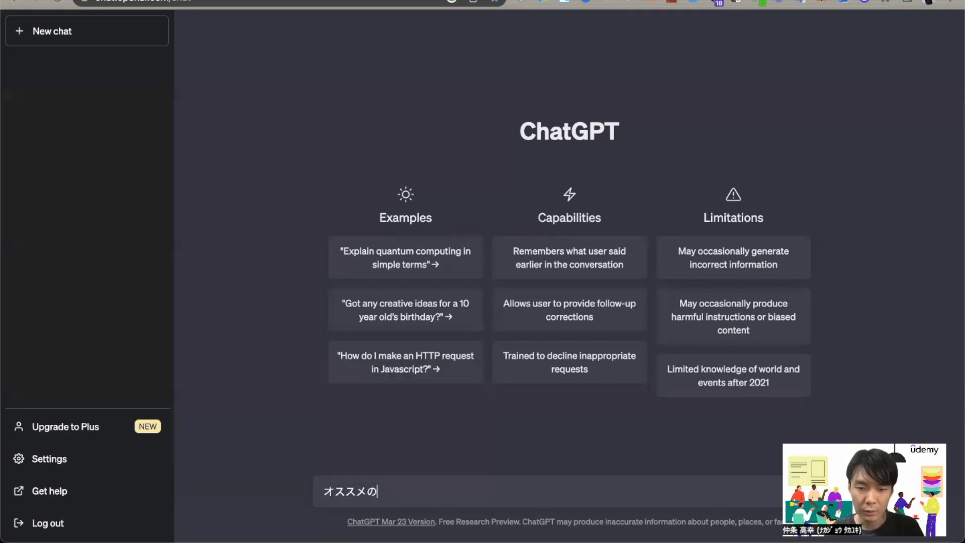
type("が")
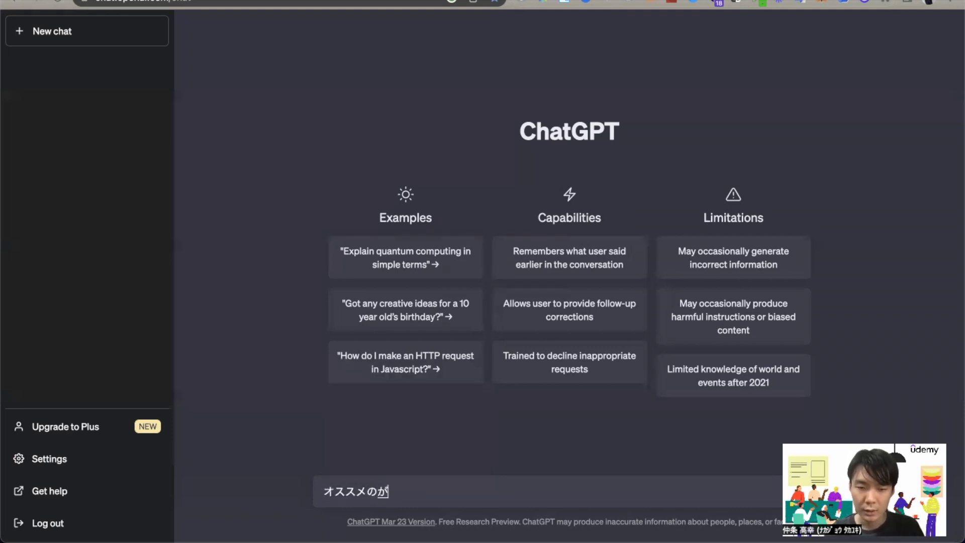
type("くsy学習")
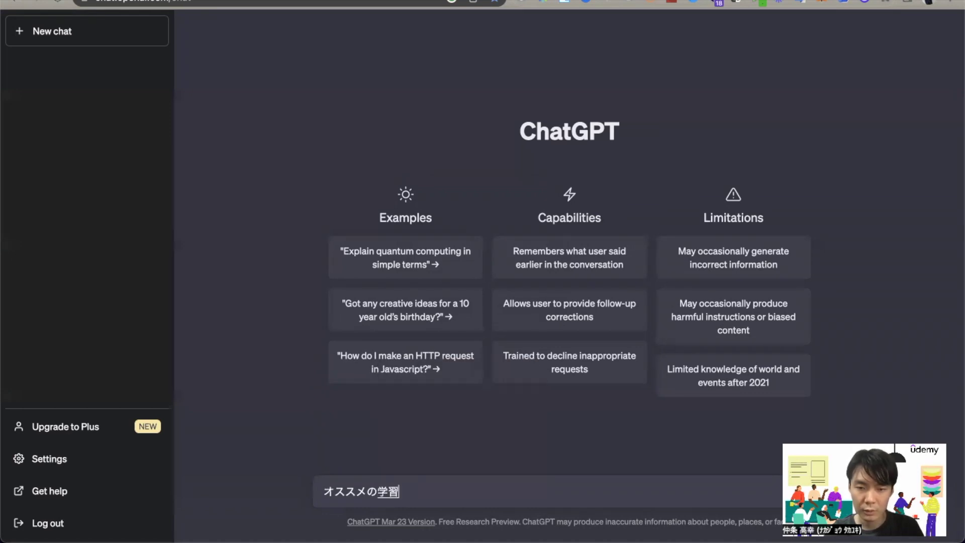
type("教材を10個おsしえてください")
key("space")
key("Return")
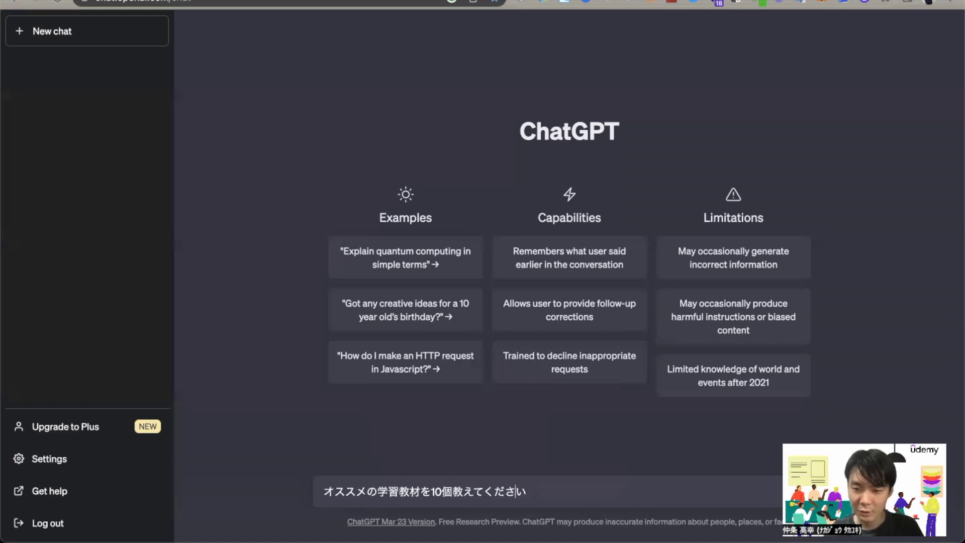
key("BackSpace")
key("BackSpace")
type("５")
key("Return")
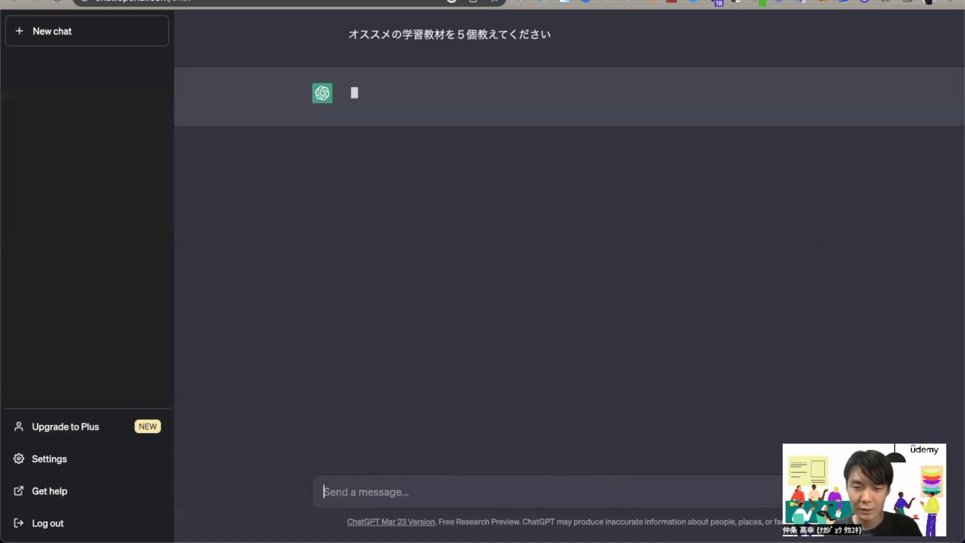
key("Return")
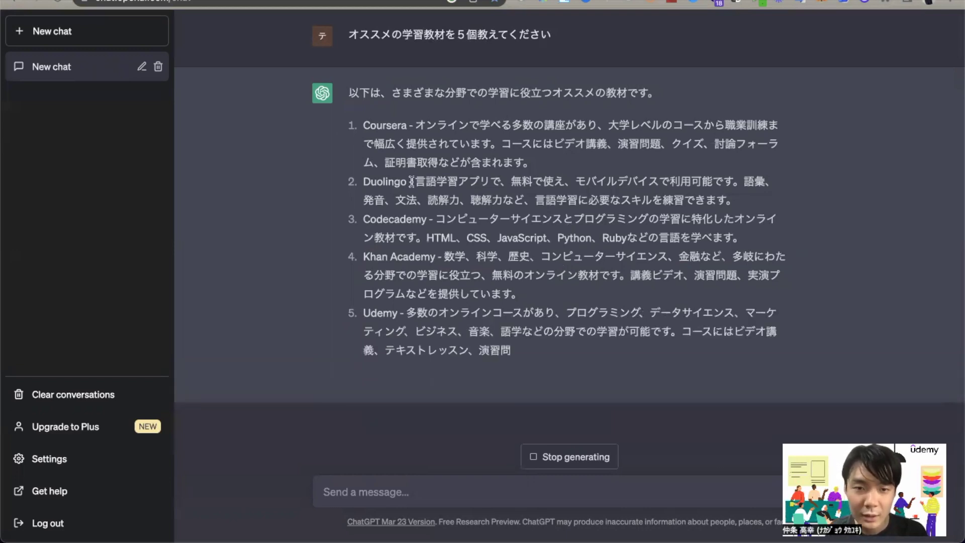
- Highlight the Duolingo, Codecademy, Khan Academy and Udemy entries in the reply to check them
left_click_drag(405, 187, 359, 188)
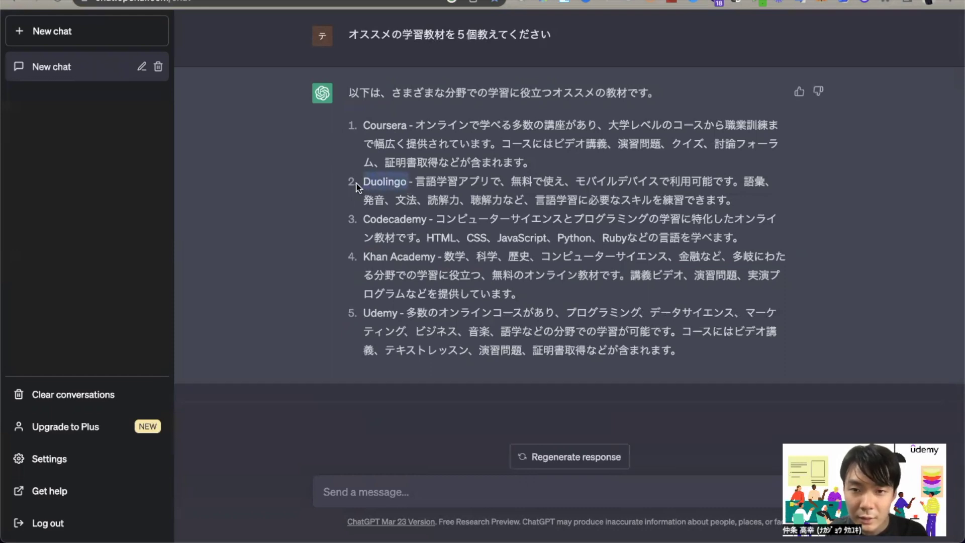
left_click(472, 186)
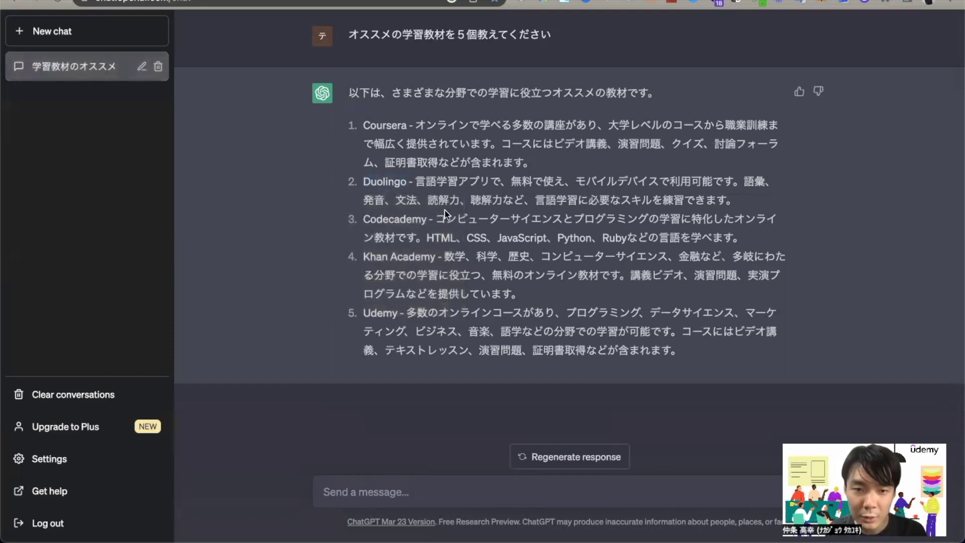
mouse_move(432, 222)
left_mouse_down()
mouse_move(363, 222)
mouse_move(435, 227)
left_mouse_up()
left_click_drag(382, 260, 425, 314)
left_click(384, 316)
left_click_drag(363, 315, 418, 315)
left_click(479, 347)
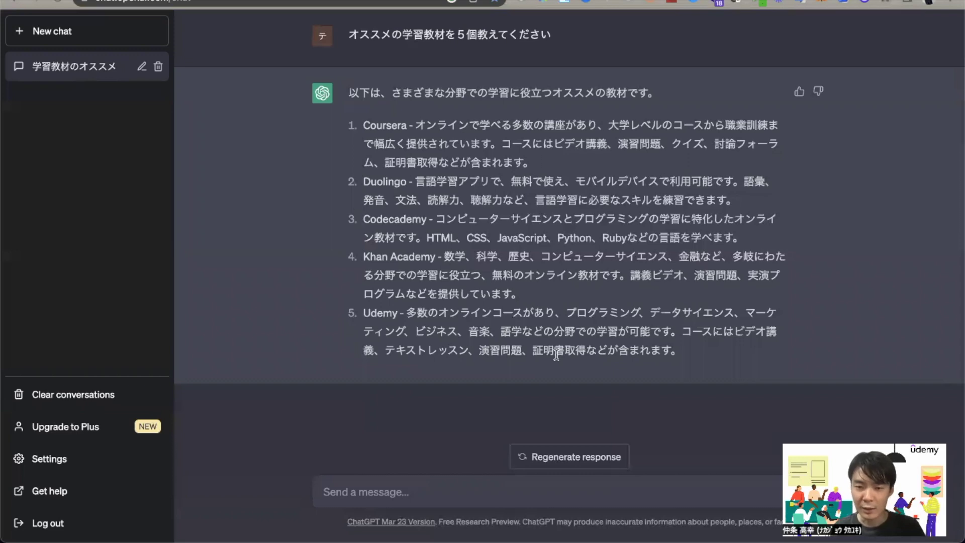
- Send the follow-up 'can you recommend 5 material', fixing typos along the way
left_click(406, 492)
type("wh")
key("BackSpace")
key("BackSpace")
type("can")
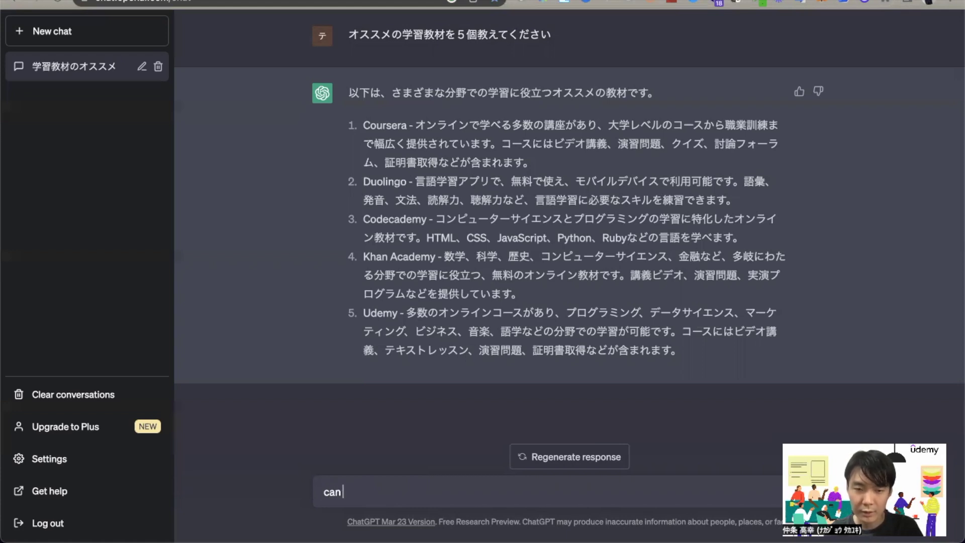
type(" you redc")
key("BackSpace")
key("BackSpace")
type("co")
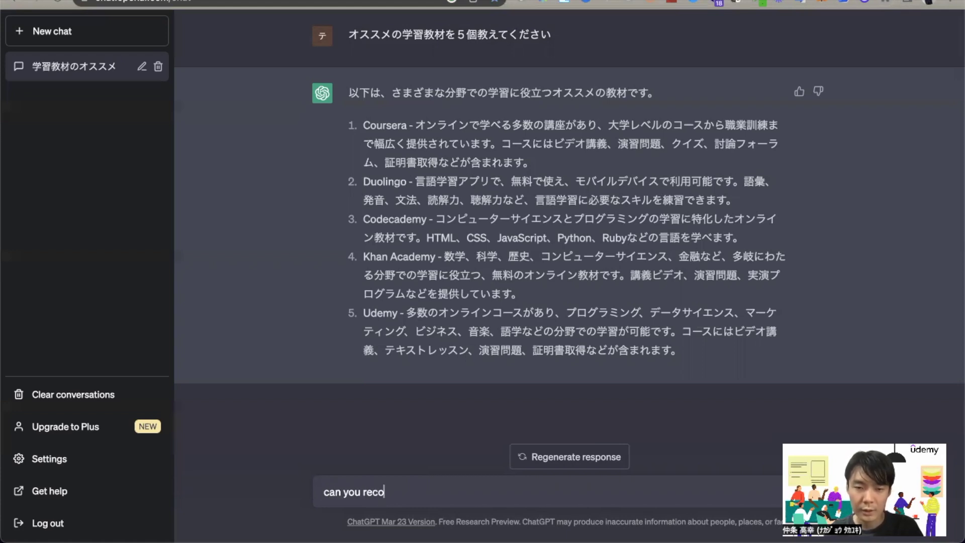
type("mmend 5 materials")
key("Return")
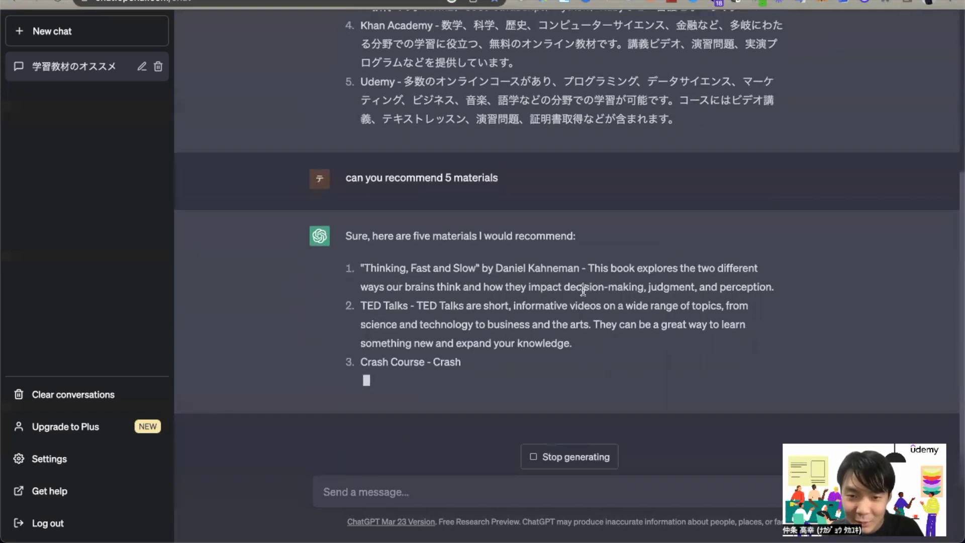
- Highlight the Thinking, Fast and Slow, Crash Course and Coursera recommendations to review them
left_click_drag(474, 247, 362, 250)
left_click_drag(422, 327, 361, 306)
left_click_drag(403, 361, 365, 341)
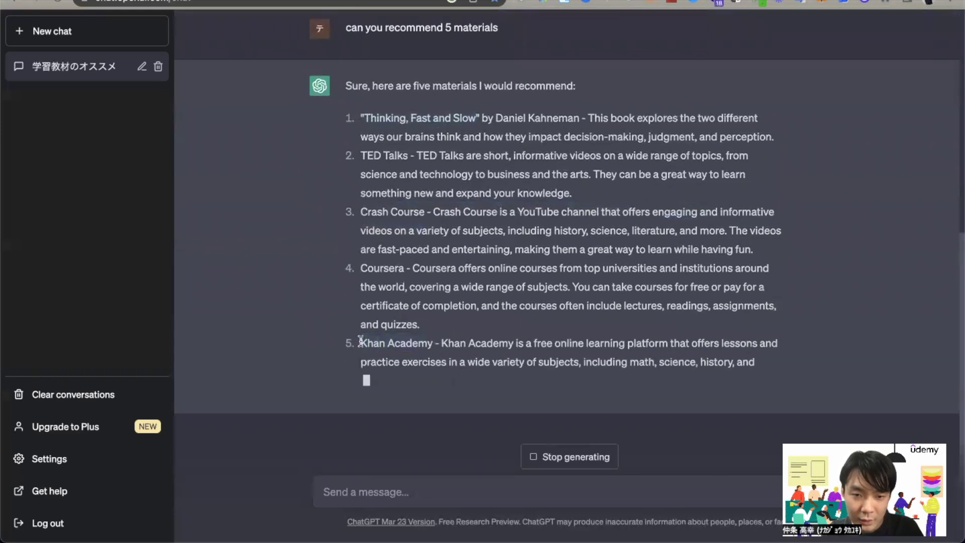
left_click_drag(360, 340, 432, 340)
left_click_drag(371, 322, 425, 327)
left_click(437, 328)
scroll(523, 326, "up", 5)
scroll(524, 327, "up", 5)
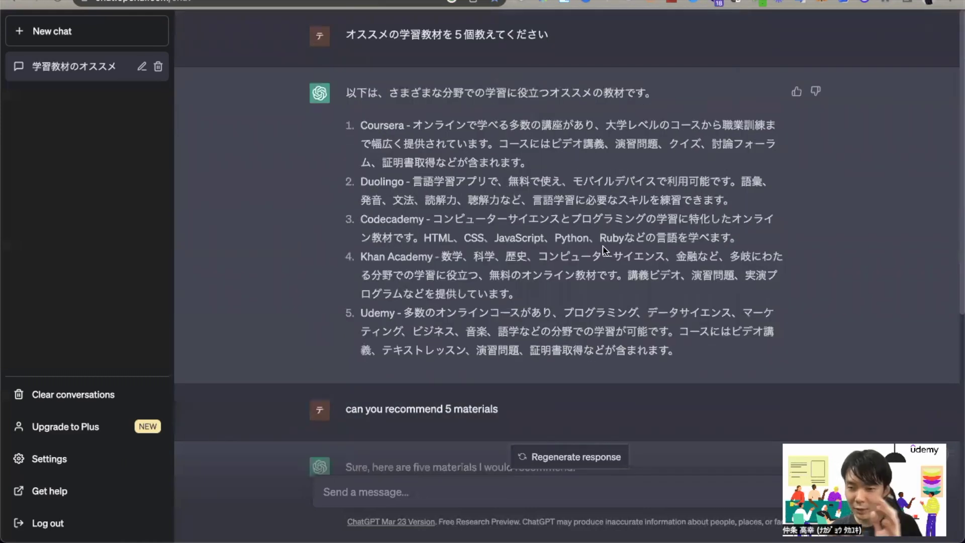
scroll(568, 276, "down", 6)
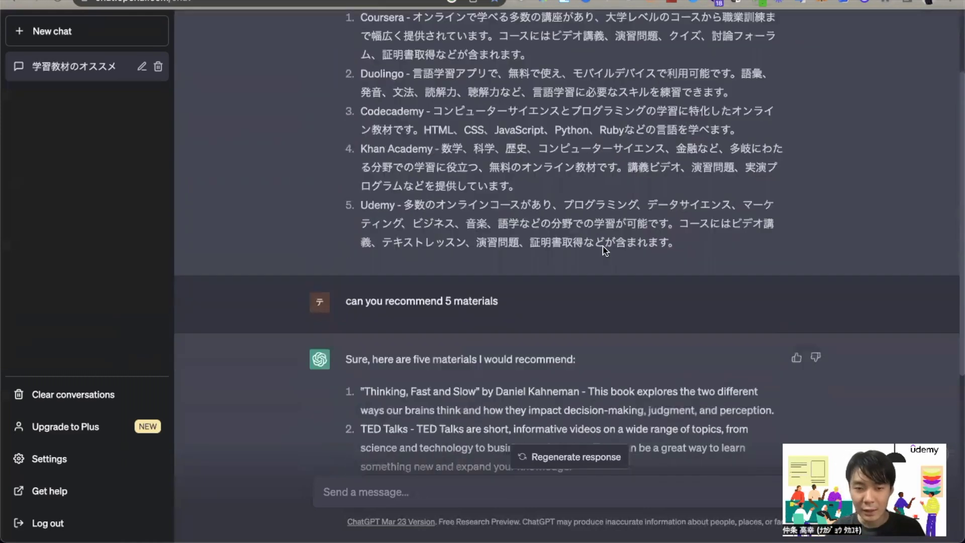
scroll(534, 301, "down", 2)
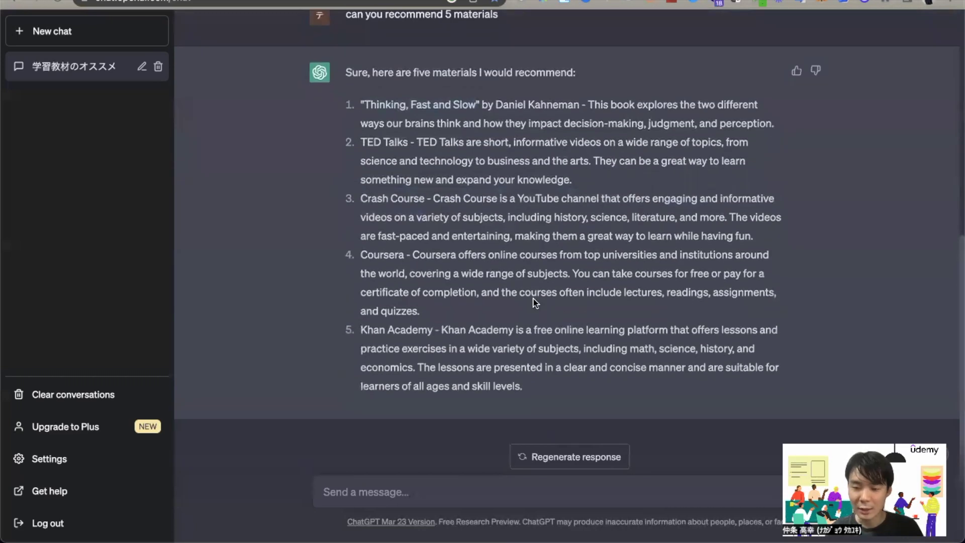